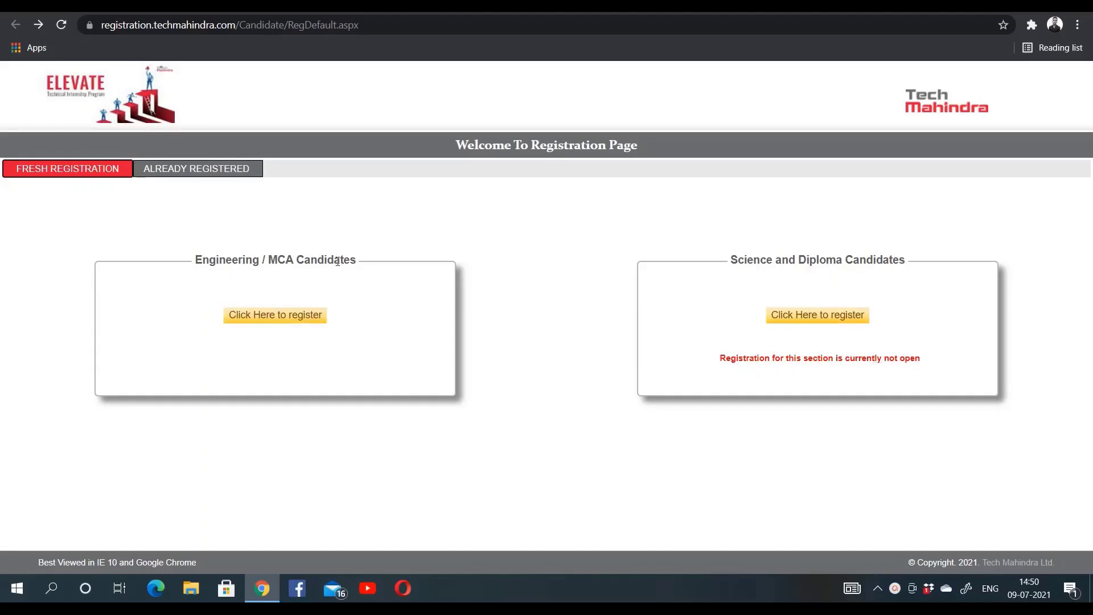
Step: Enter Engineering/MCA registration and read the eligible branches line of the instructions
click(285, 318)
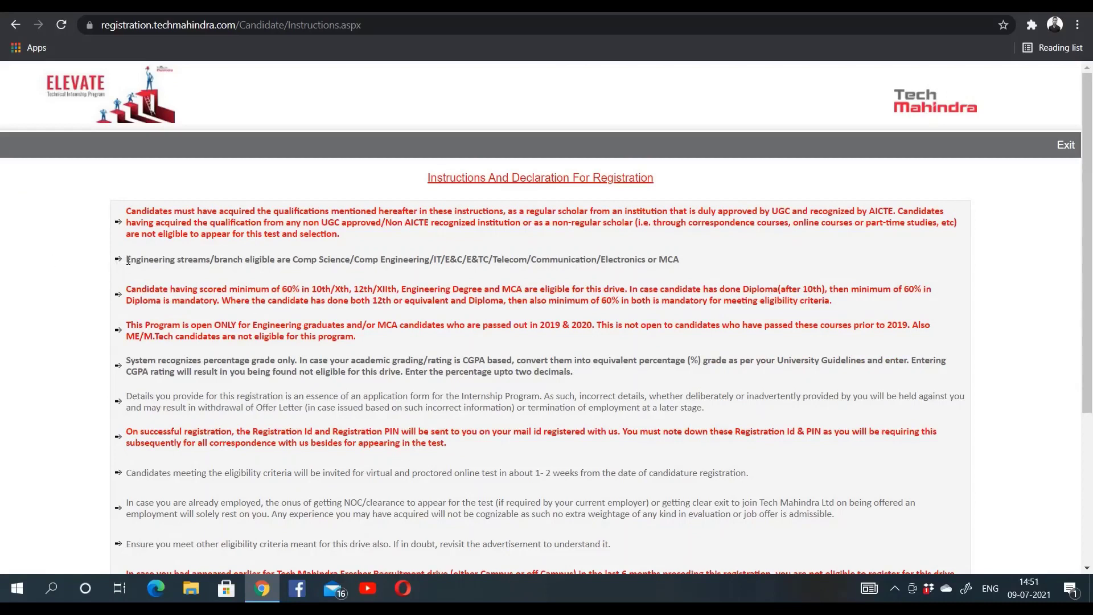
drag(127, 259, 360, 255)
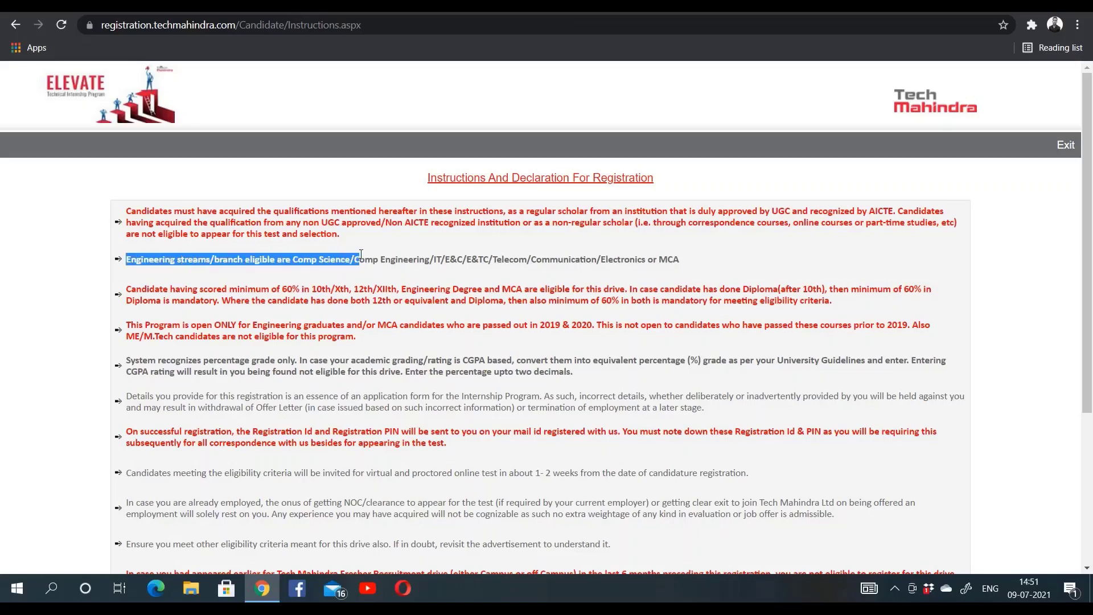
triple_click(433, 265)
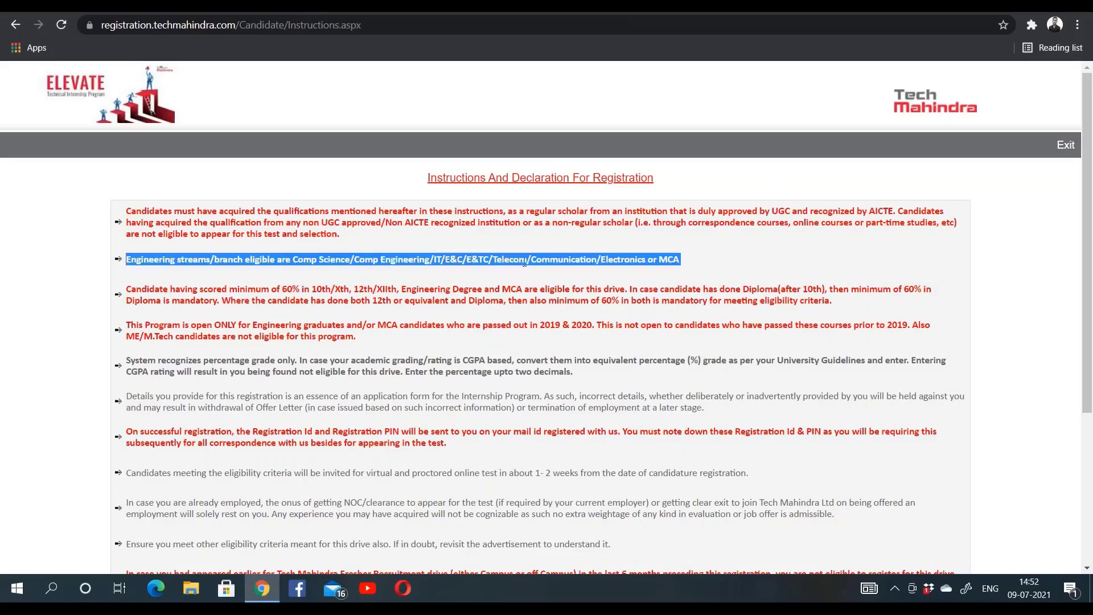
click(661, 259)
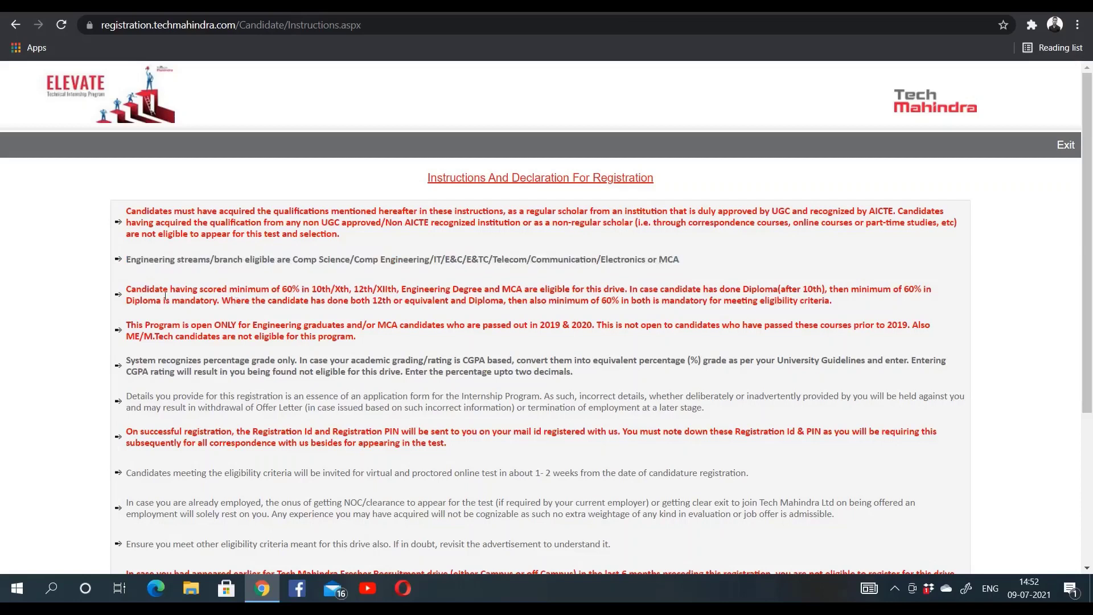
Step: Read the minimum 60% eligibility paragraph and the diploma percentage requirement
triple_click(283, 291)
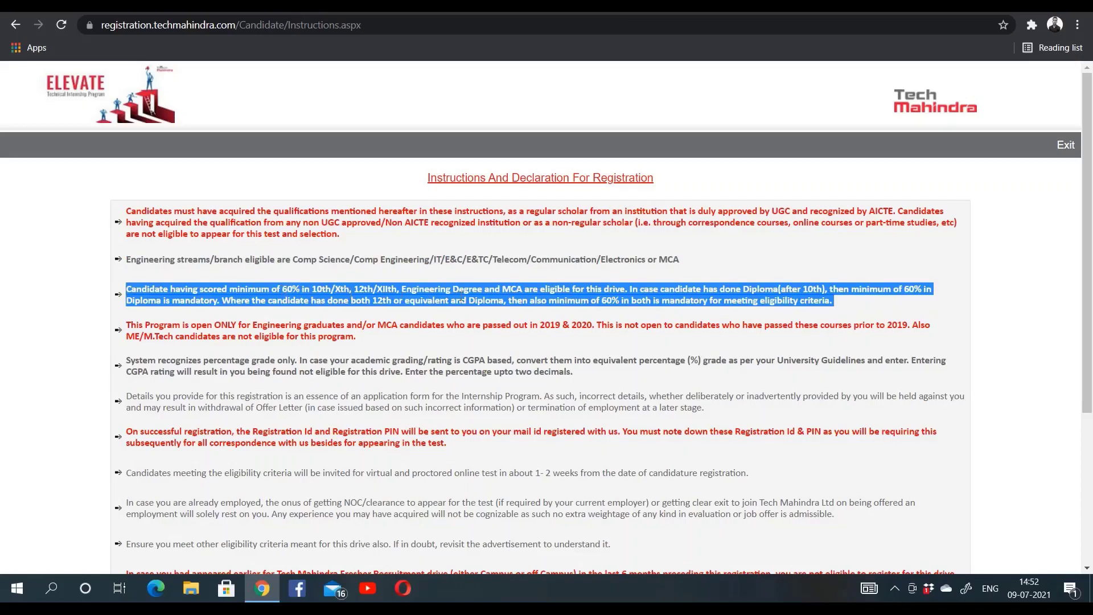
click(535, 292)
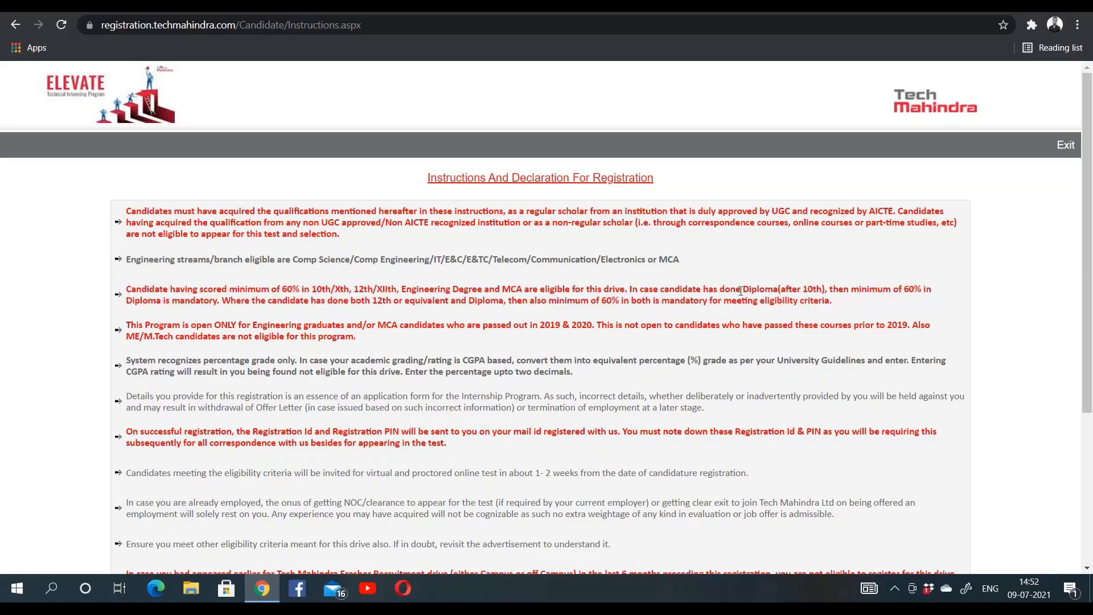
mouse_move(741, 291)
mouse_down()
mouse_move(647, 310)
mouse_move(619, 300)
mouse_up()
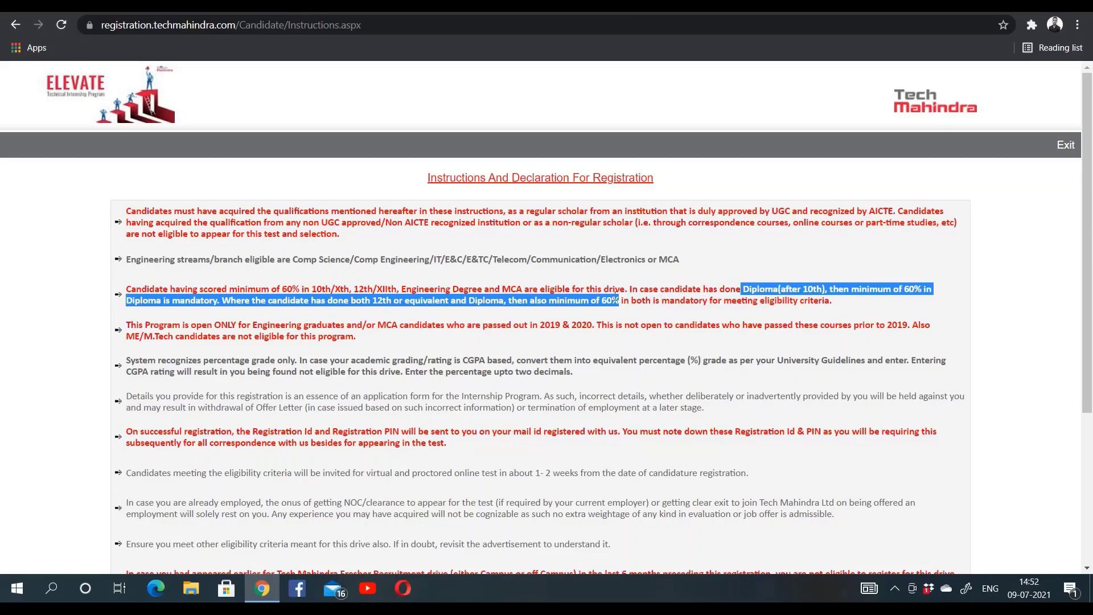
click(618, 300)
scroll(363, 358, down, 1)
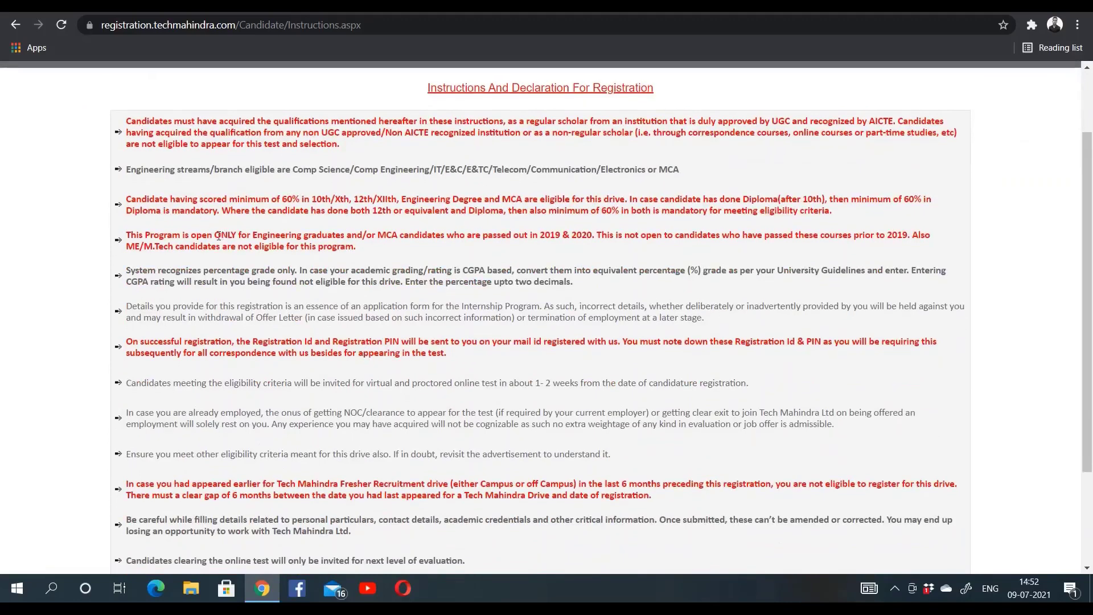
drag(214, 235, 424, 234)
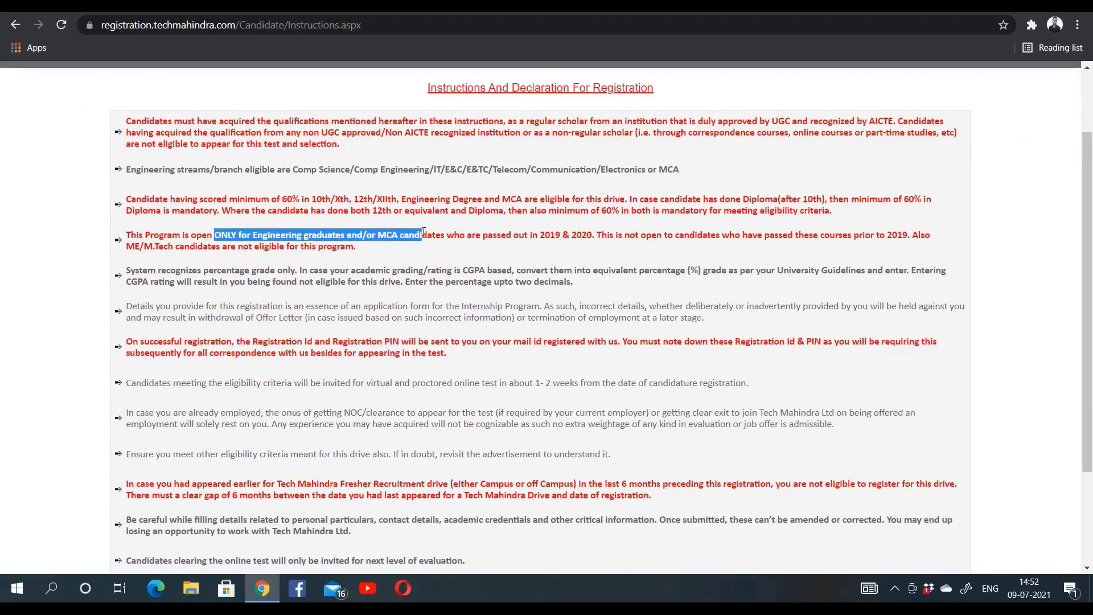
click(479, 235)
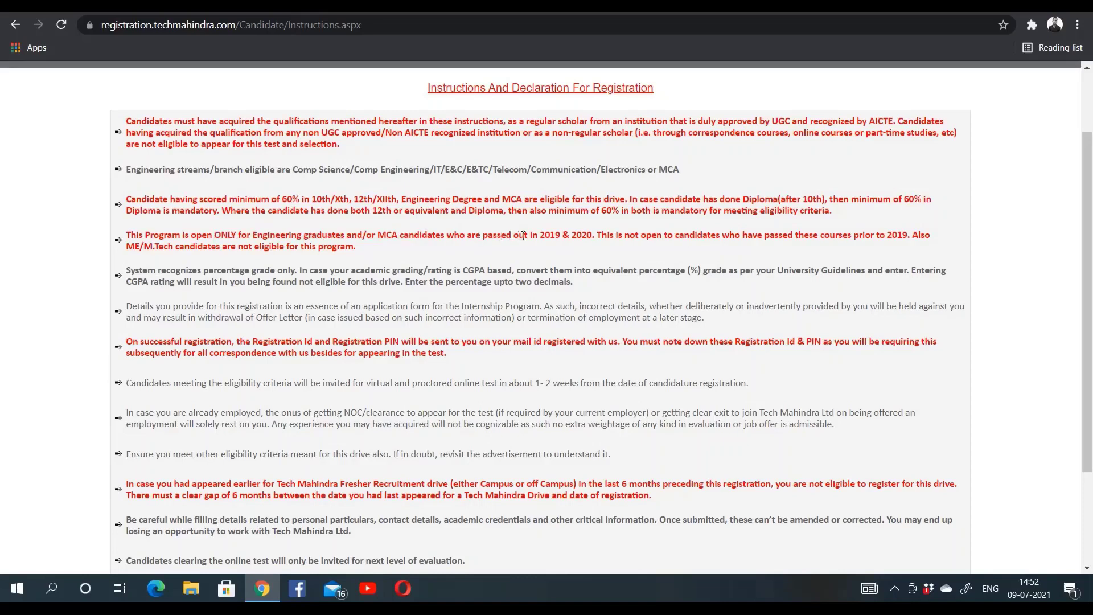
drag(538, 235, 603, 235)
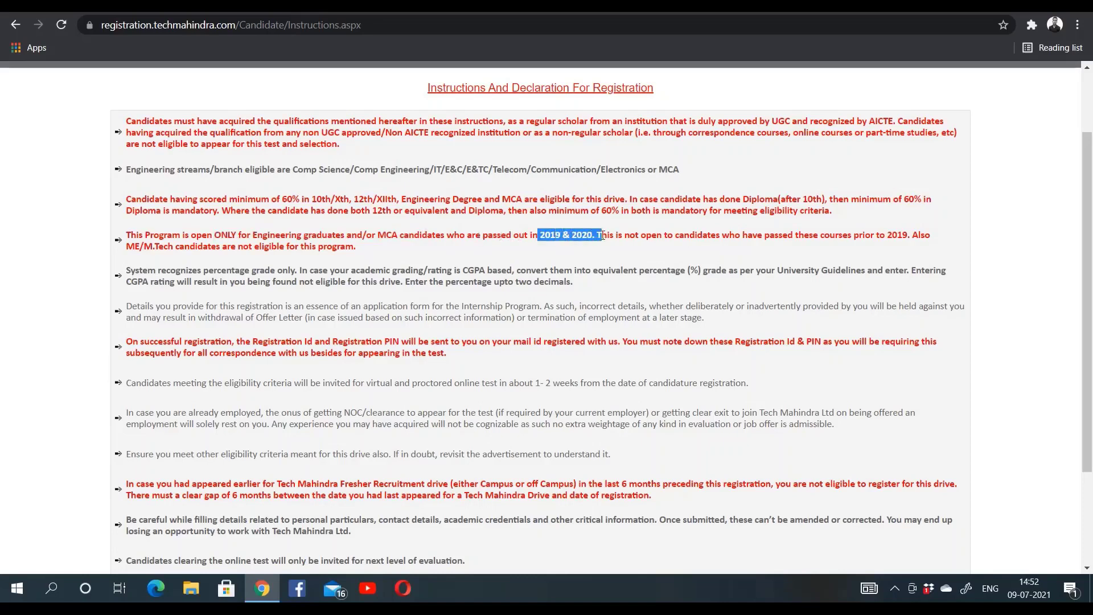
click(603, 235)
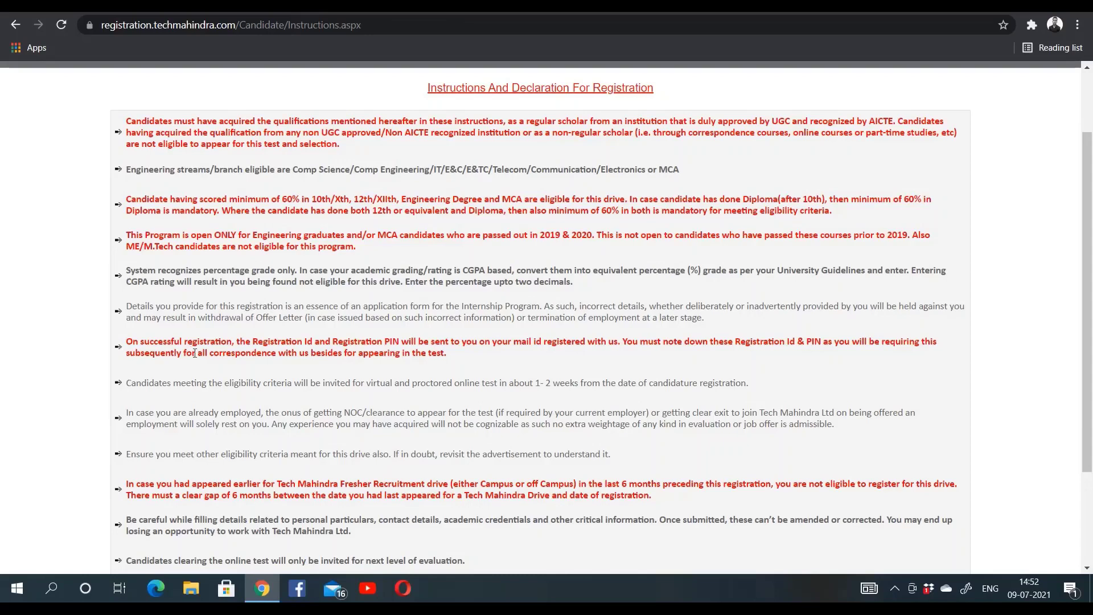
scroll(193, 344, down, 1)
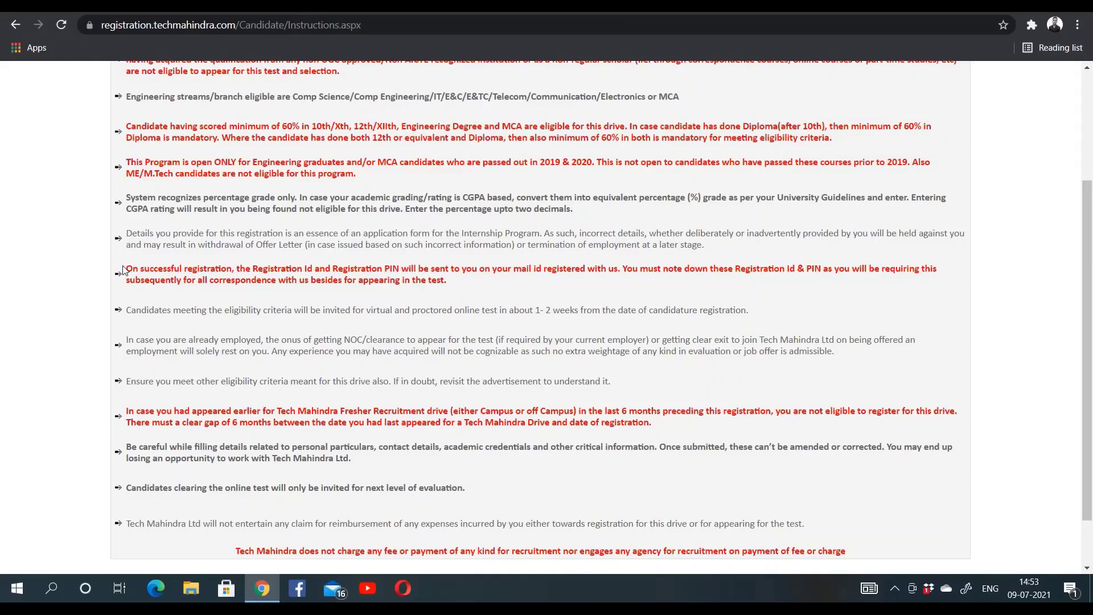
drag(253, 271, 495, 261)
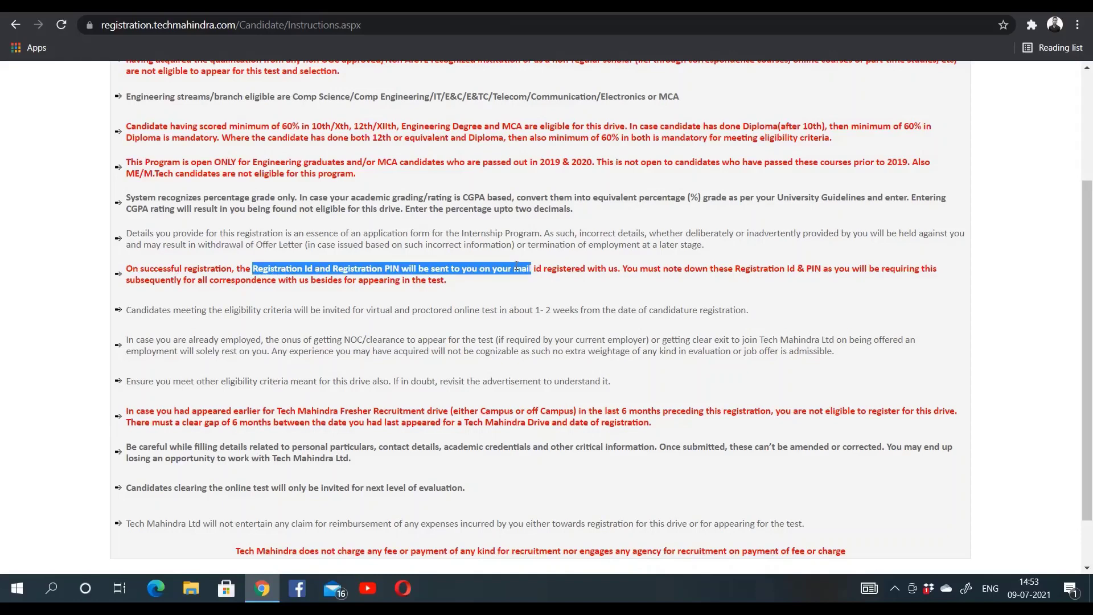
click(516, 267)
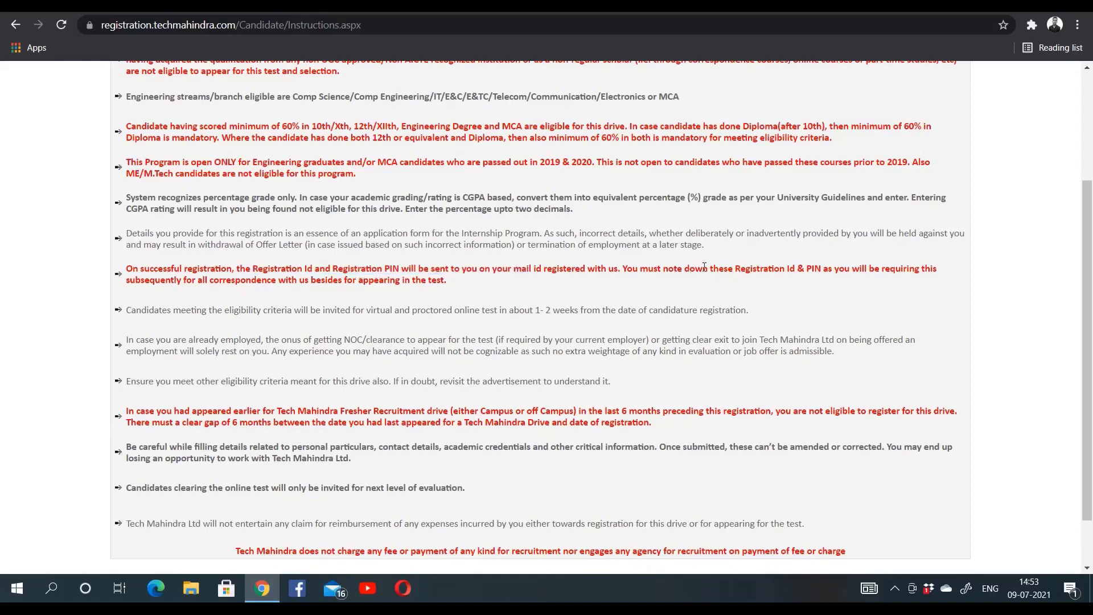
drag(737, 271, 863, 267)
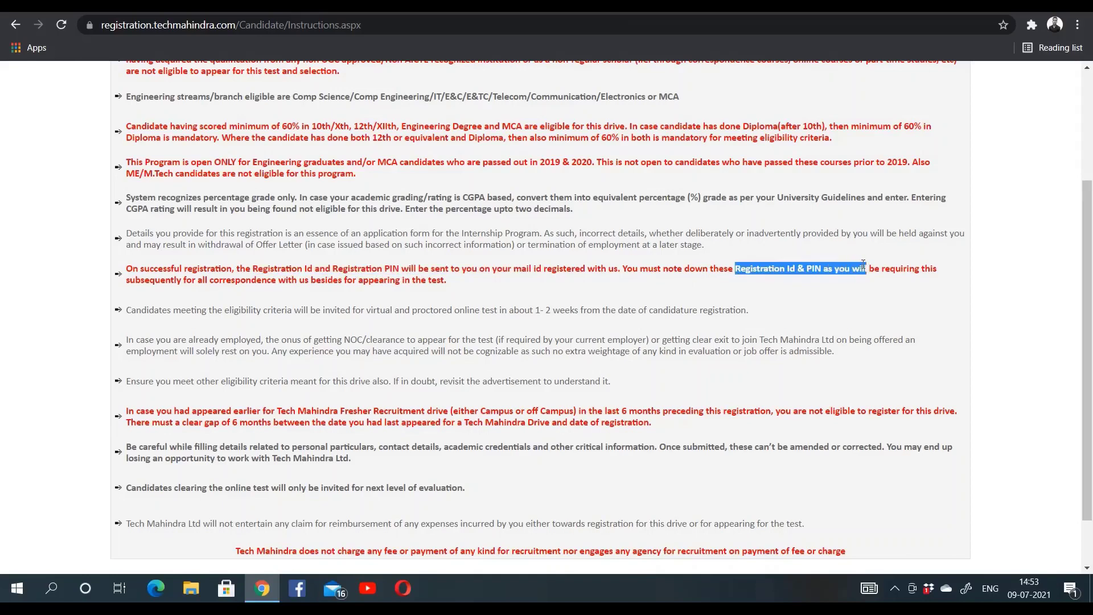
click(543, 312)
scroll(382, 339, down, 2)
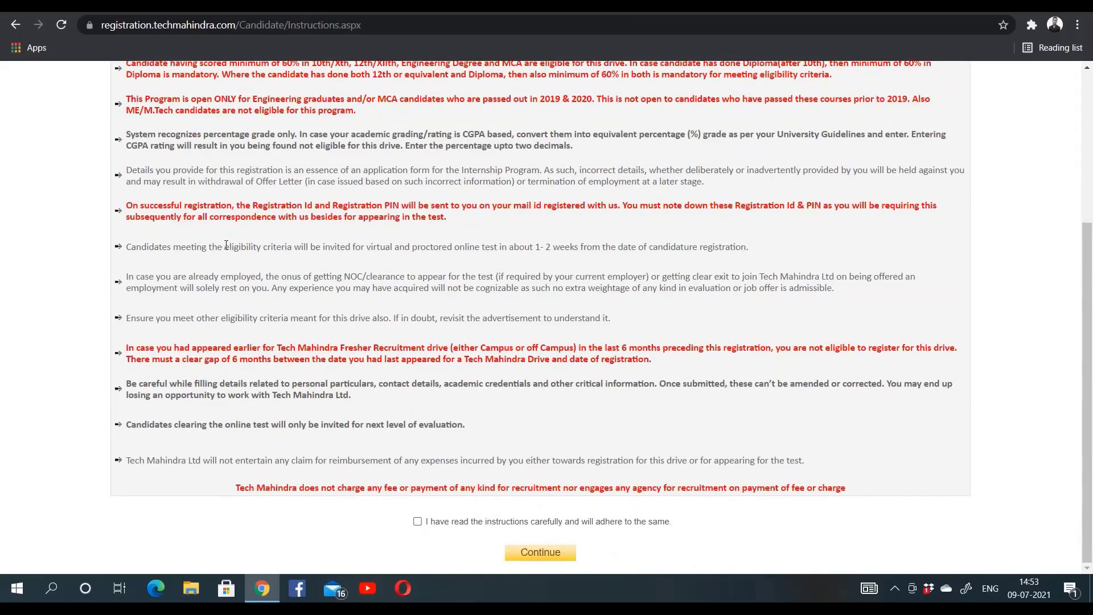
drag(225, 245, 498, 246)
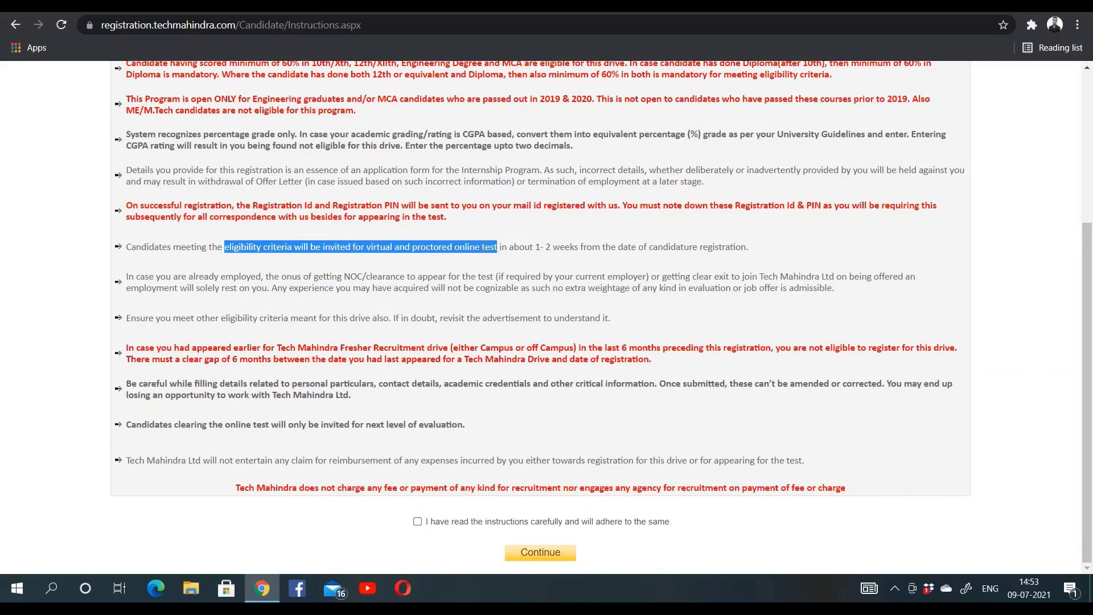
click(486, 246)
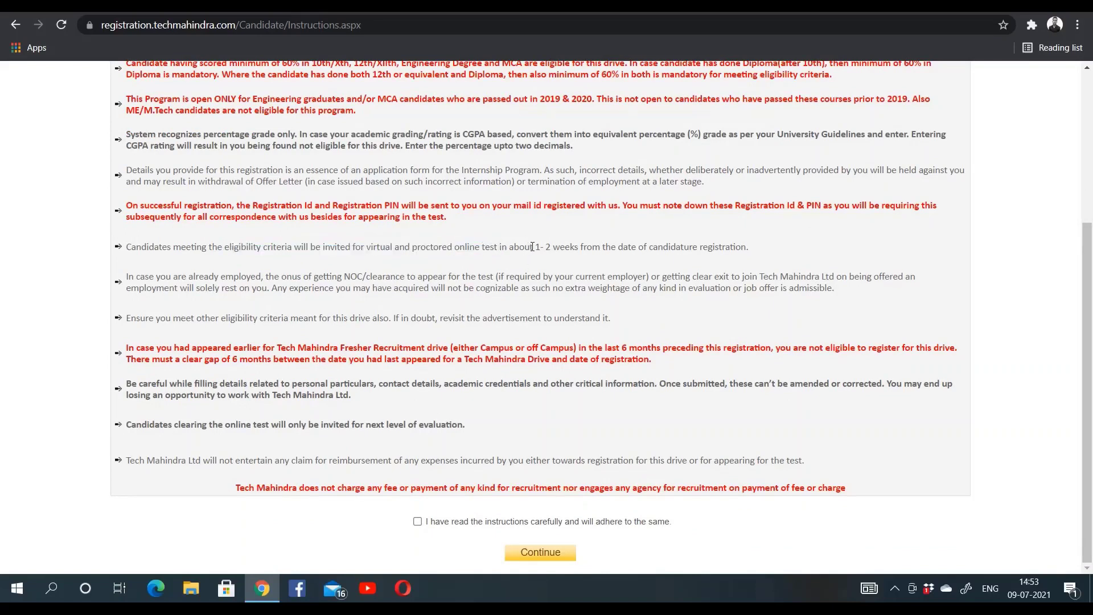
drag(532, 246, 725, 240)
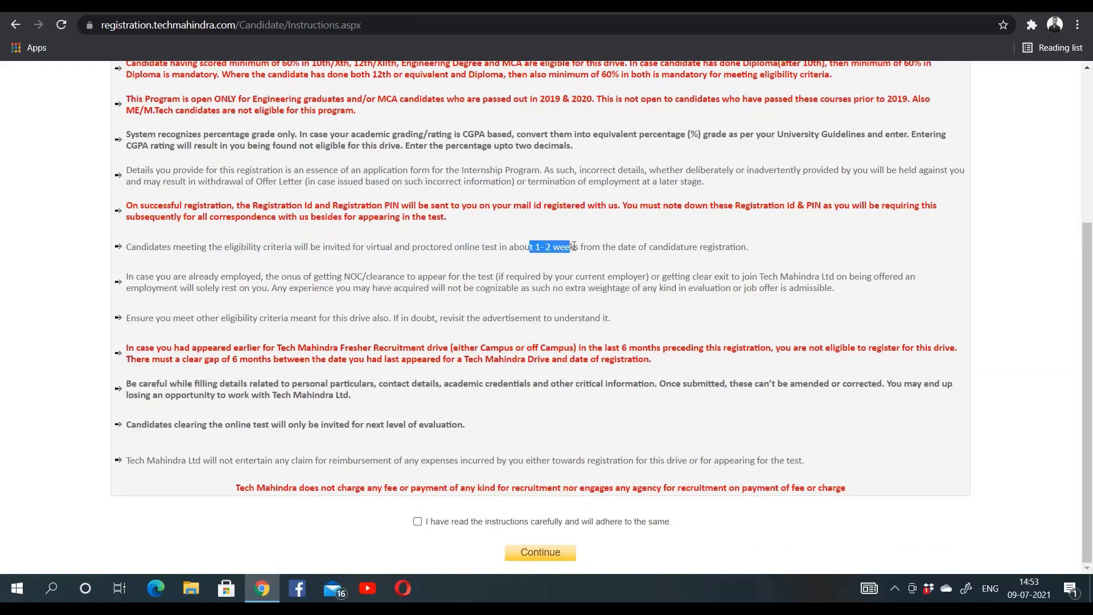
click(725, 235)
triple_click(221, 318)
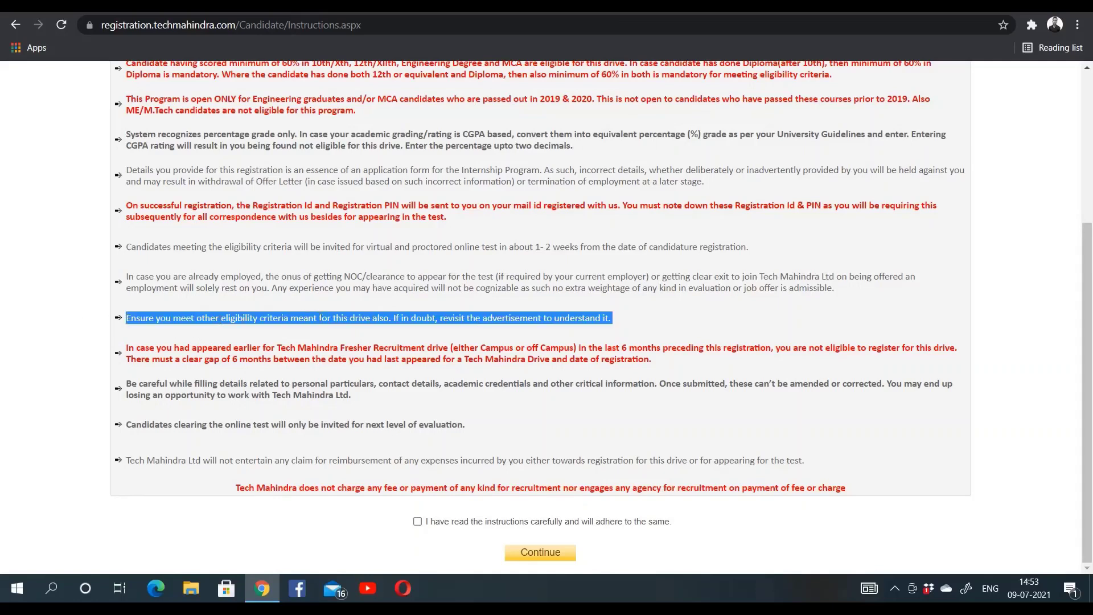
click(321, 318)
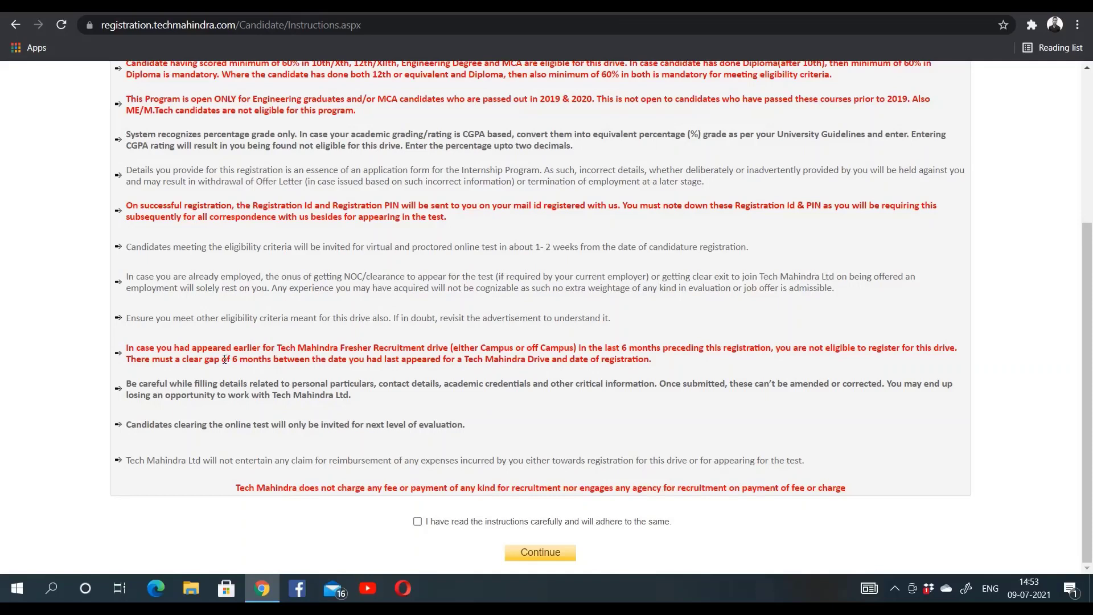
drag(232, 359, 310, 360)
click(291, 359)
drag(127, 424, 430, 431)
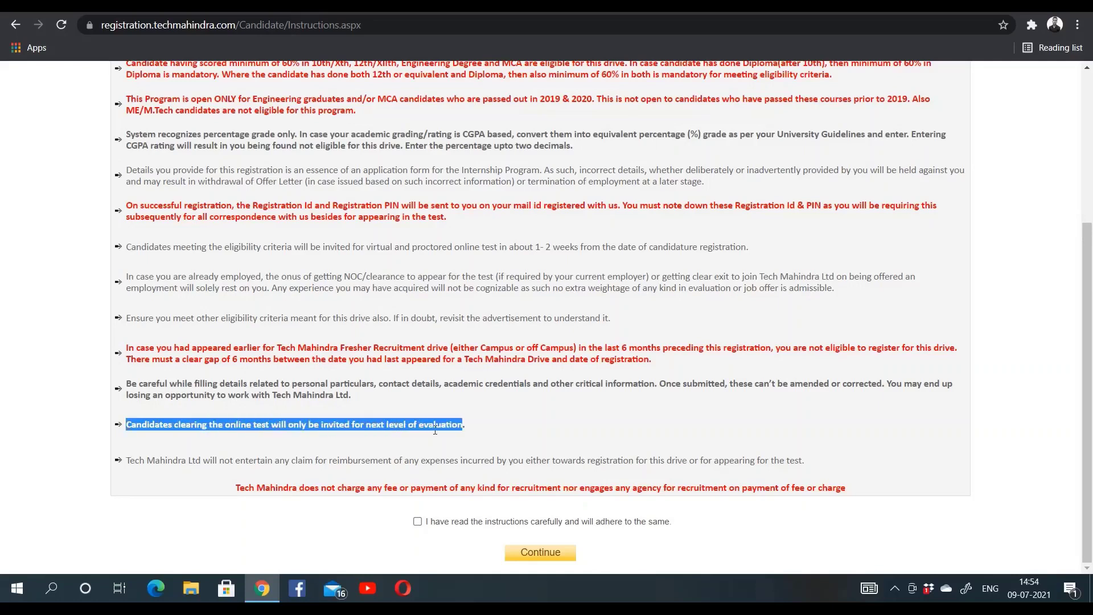
click(435, 430)
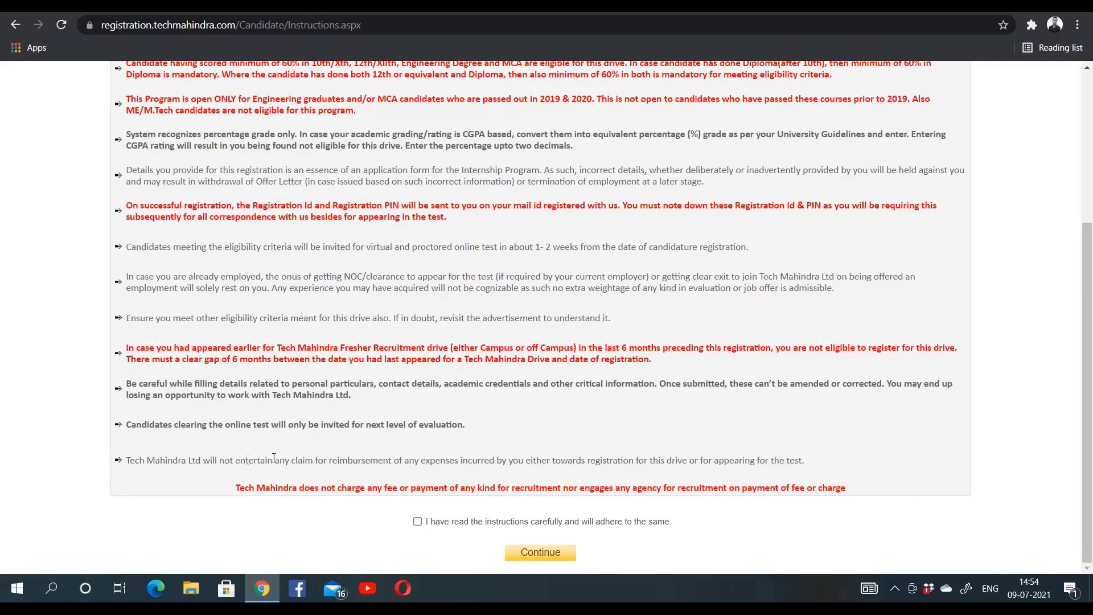
drag(275, 460, 434, 458)
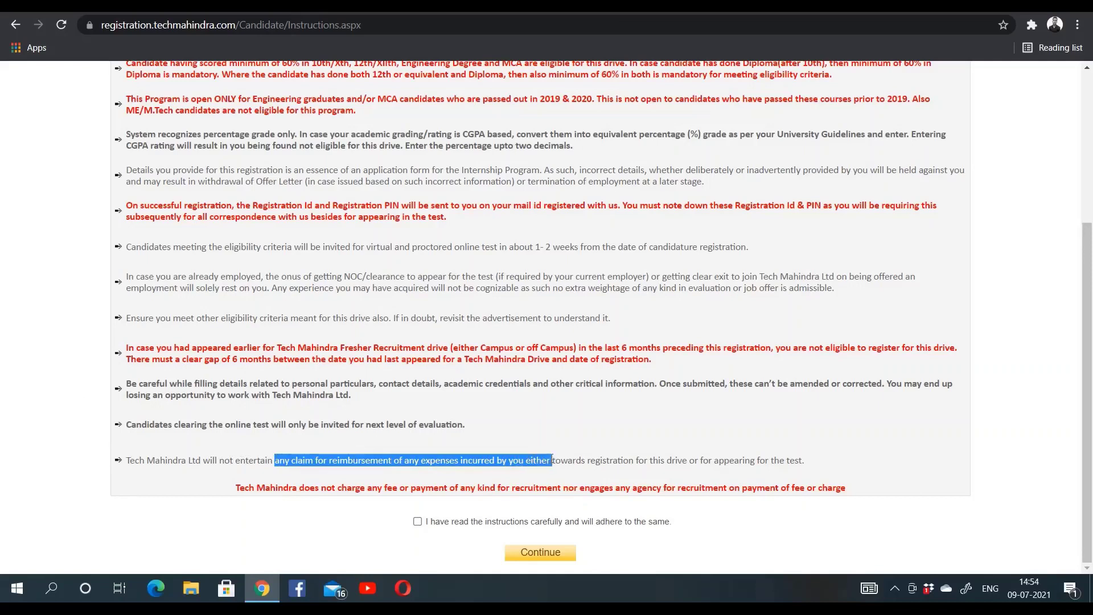
drag(513, 451, 683, 453)
click(674, 454)
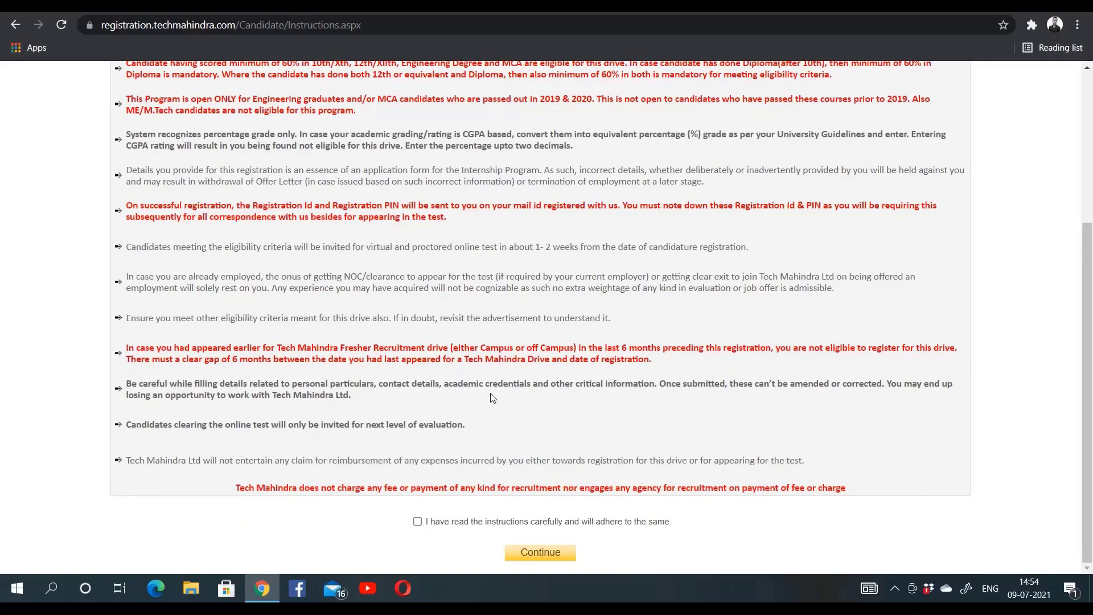
Step: Confirm 'I have read the instructions' and continue to the Elevate registration form with captcha and Register
click(417, 521)
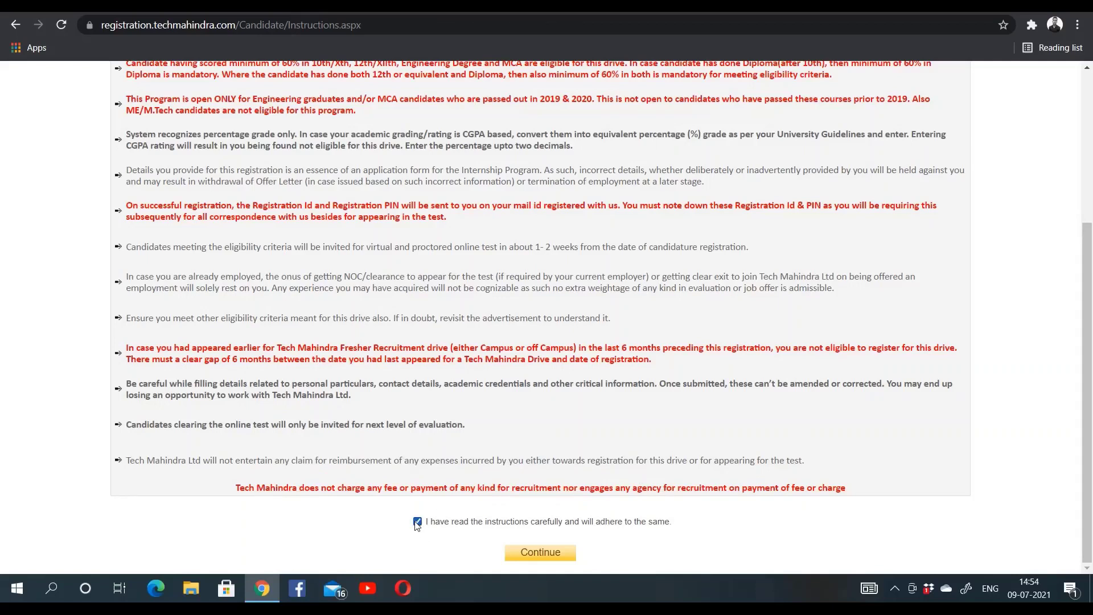
click(558, 561)
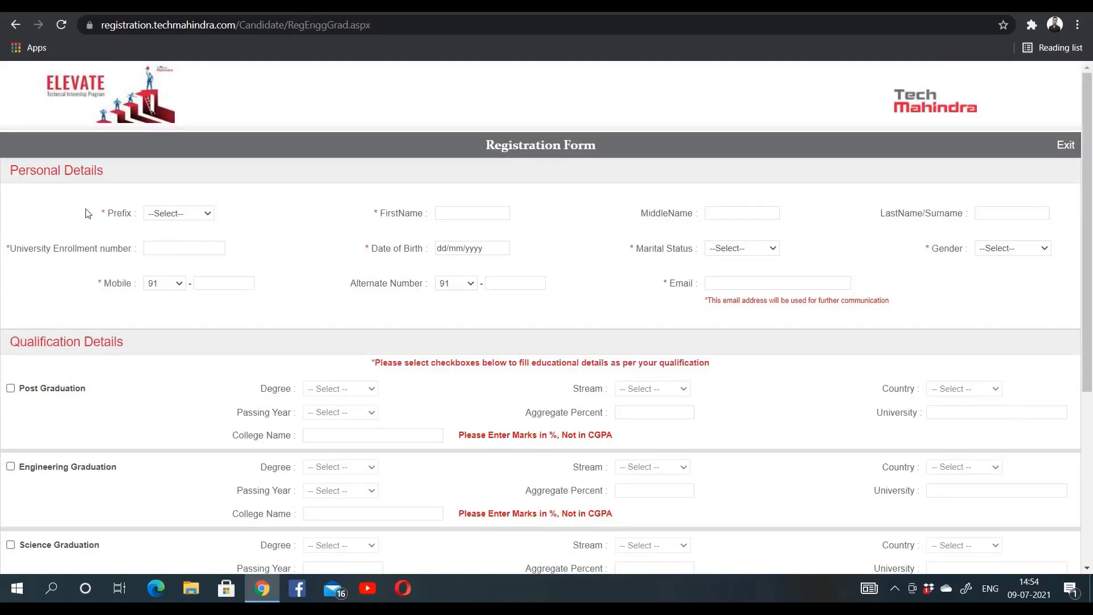
scroll(85, 214, down, 2)
scroll(86, 214, down, 1)
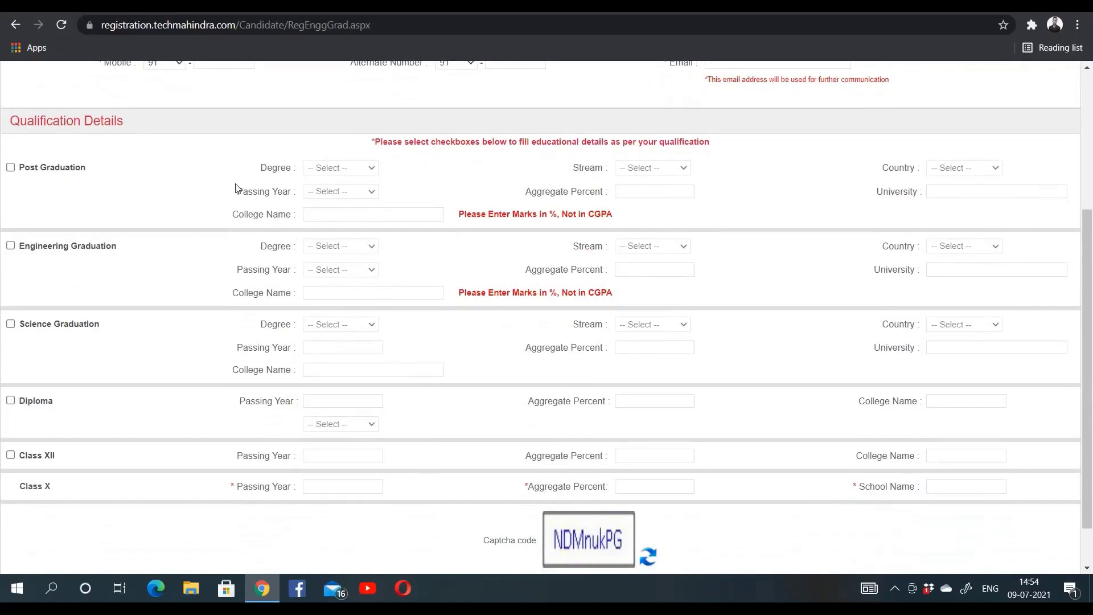
scroll(220, 259, down, 1)
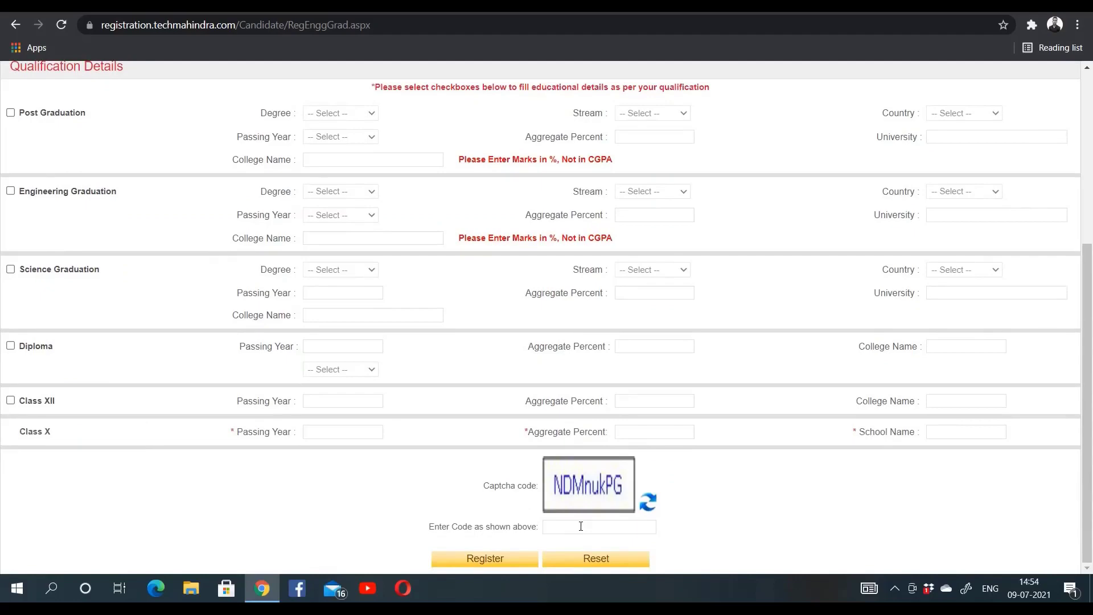
click(489, 559)
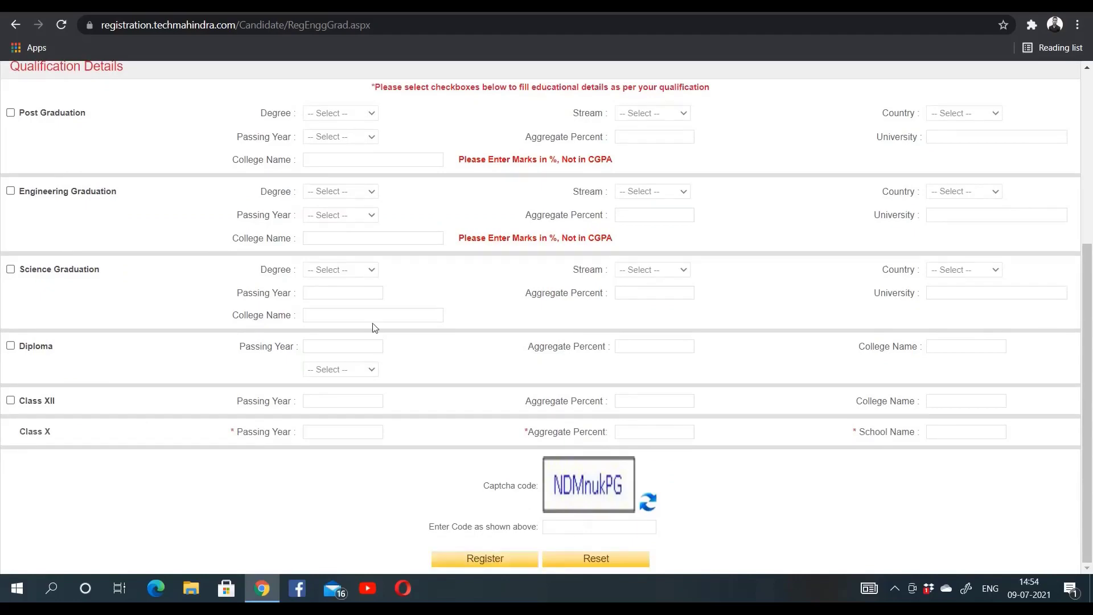